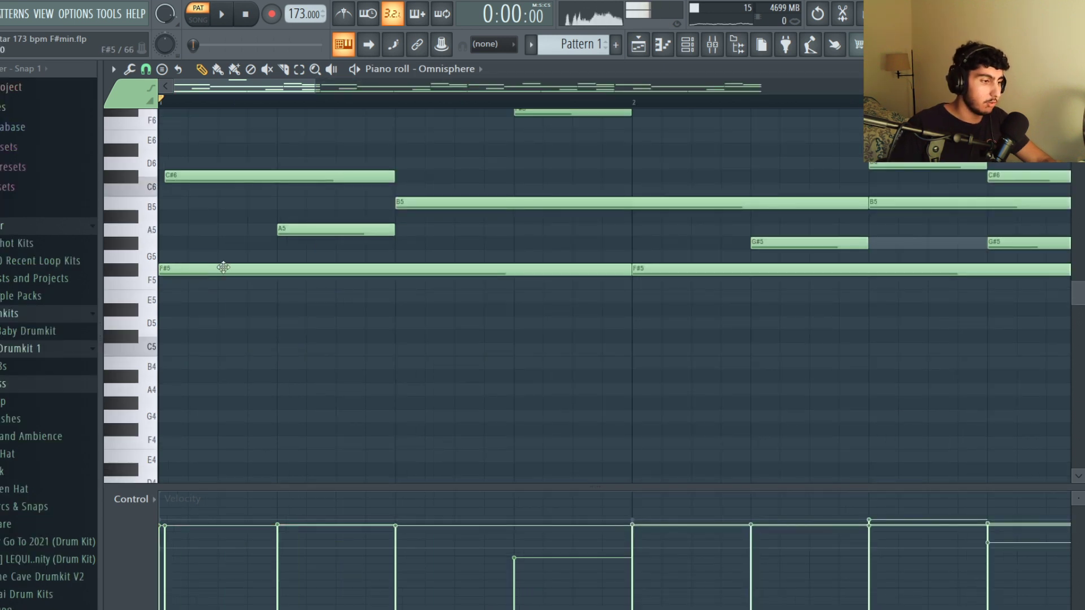
click(199, 270)
click(202, 231)
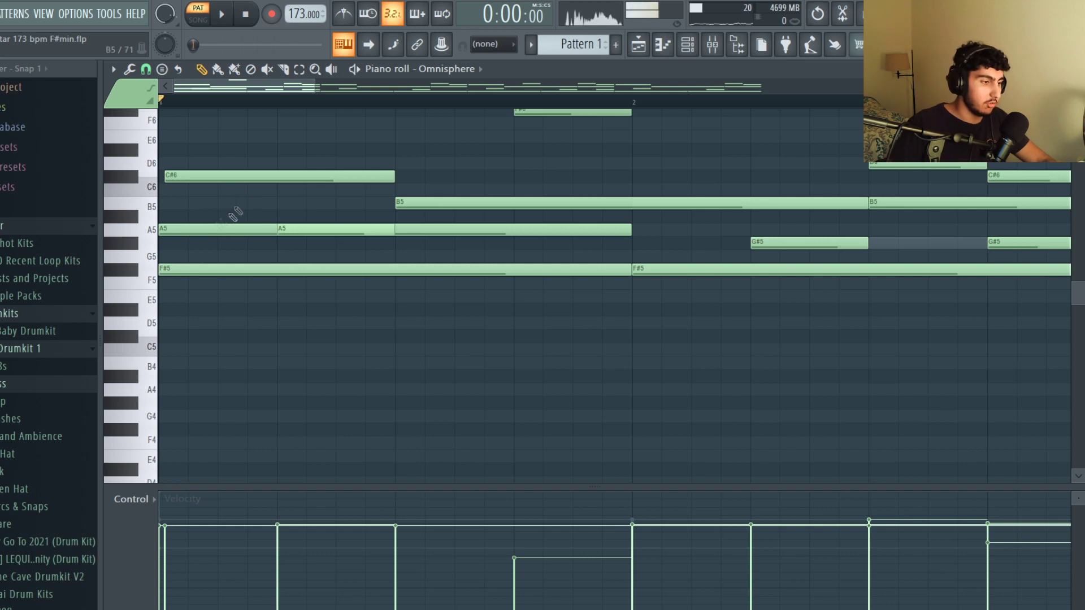
right_click(216, 234)
Step: Examine the Omnisphere pattern's notes across the first four bars, highlighting the F#5 root notes and the notes layered above them
scroll(287, 289, down, 2)
drag(278, 301, 198, 144)
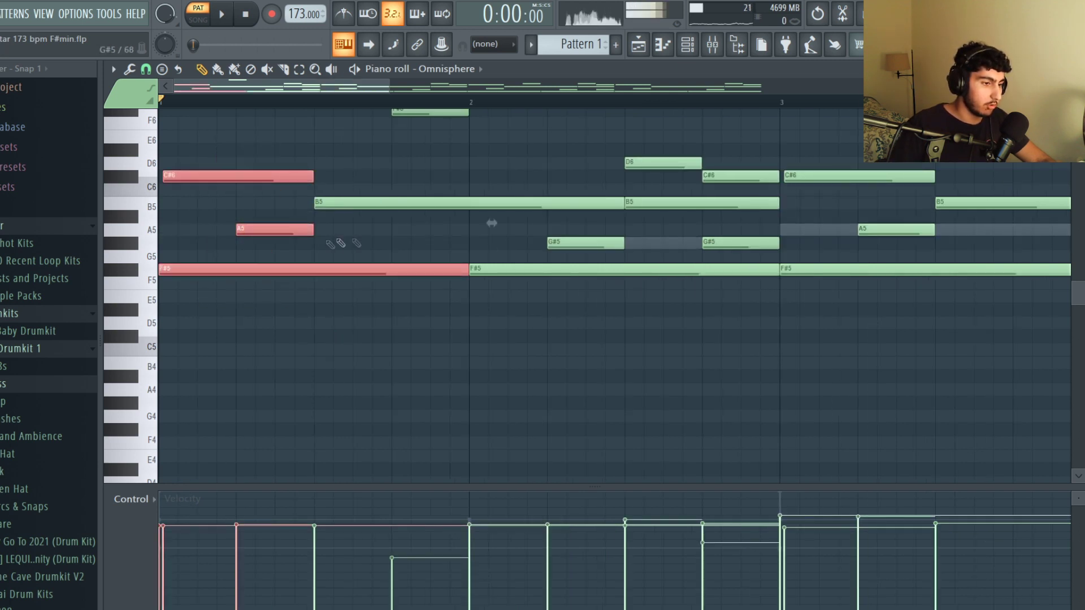
scroll(480, 247, down, 3)
drag(457, 244, 439, 270)
drag(628, 270, 644, 180)
scroll(667, 243, down, 2)
drag(674, 271, 666, 219)
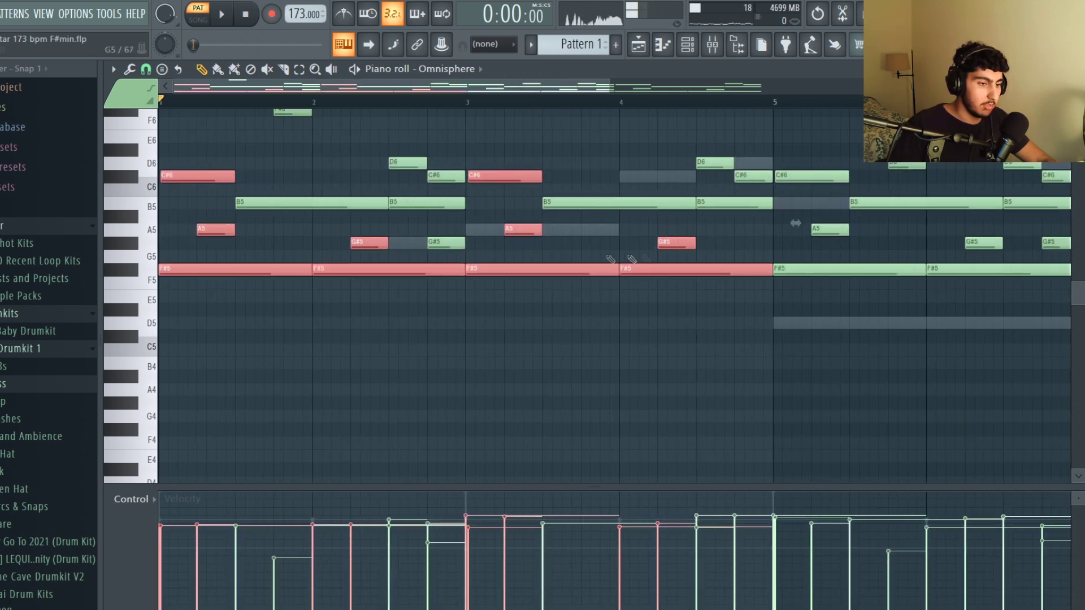
scroll(646, 259, down, 2)
scroll(189, 171, up, 2)
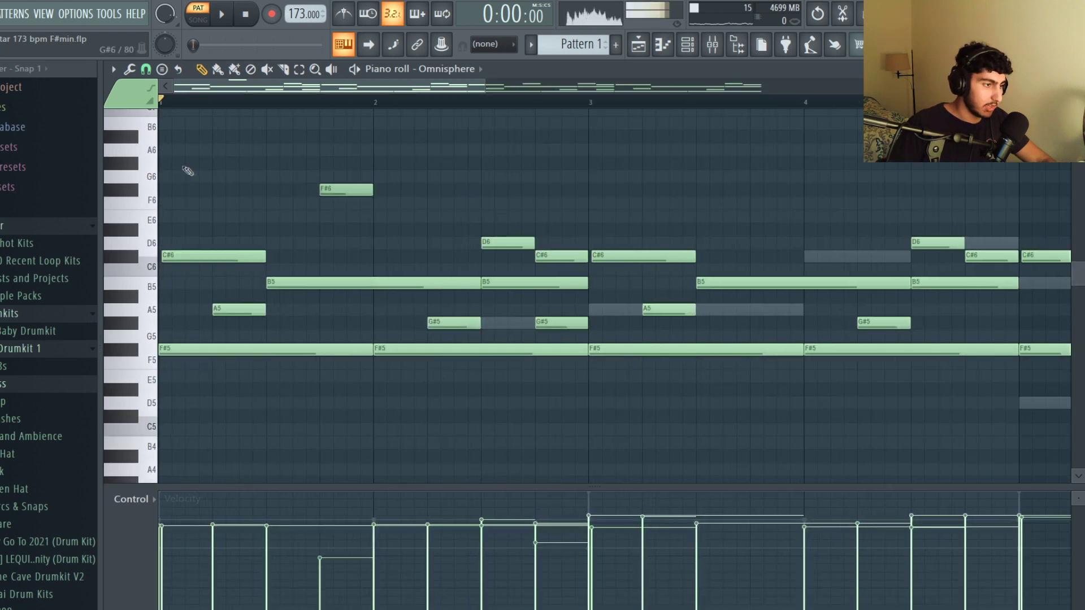
scroll(182, 178, down, 1)
scroll(181, 180, up, 1)
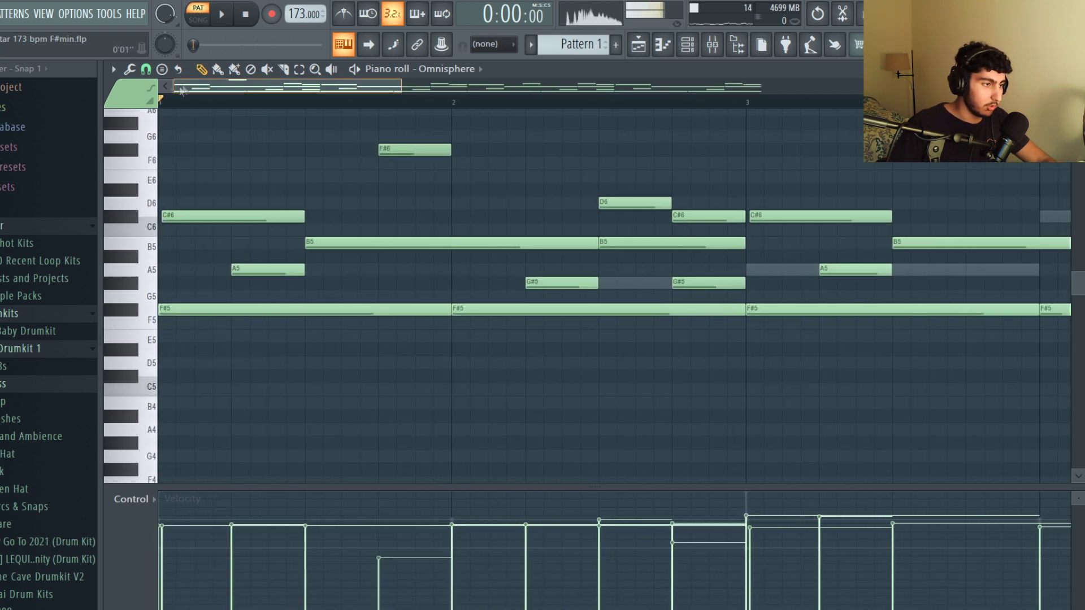
Step: Select the opening F#5 and C#6 notes and inspect the Strumizer settings for them without applying a strum
scroll(183, 186, up, 2)
drag(235, 198, 225, 321)
click(312, 351)
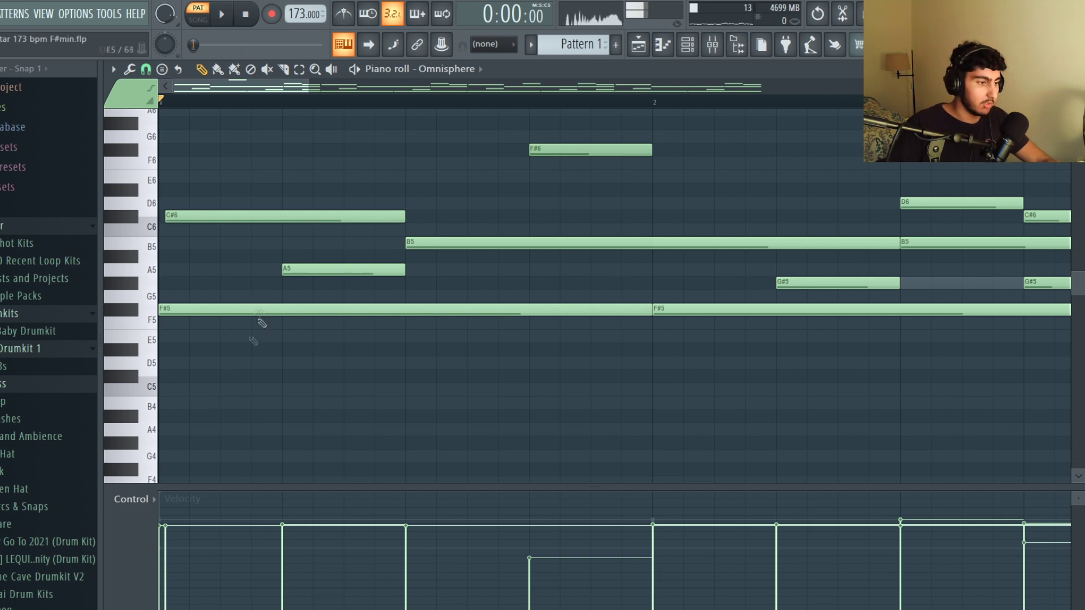
drag(271, 421, 228, 185)
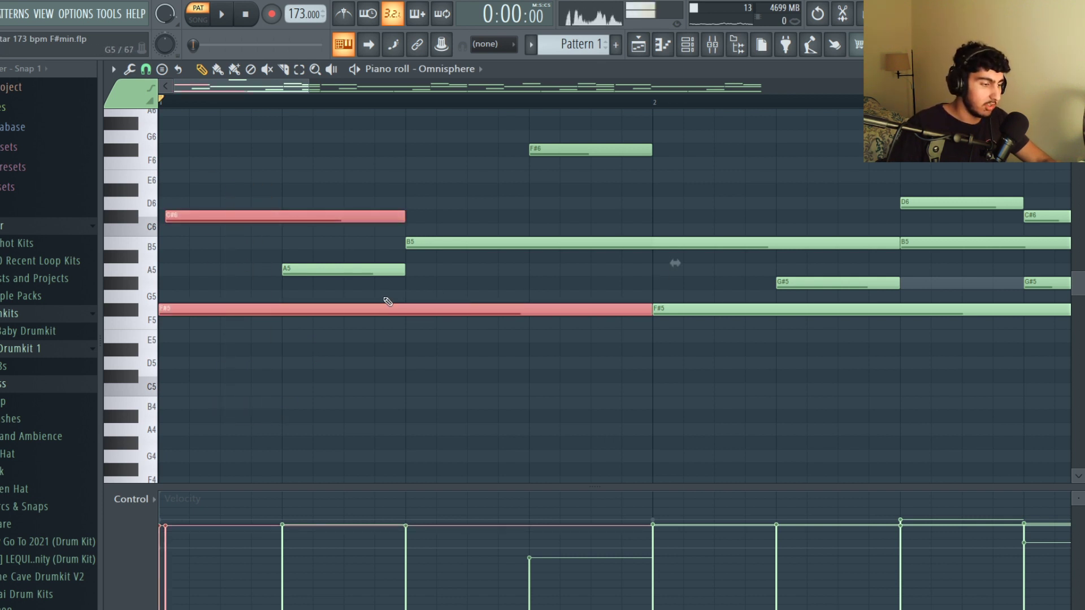
key(alt+s)
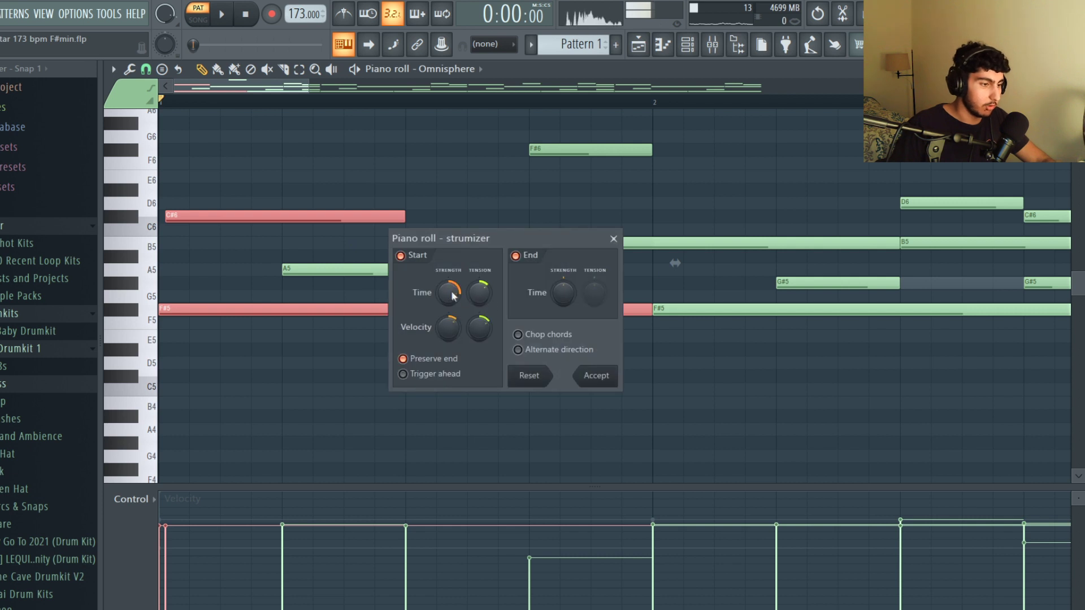
click(614, 239)
scroll(177, 203, up, 2)
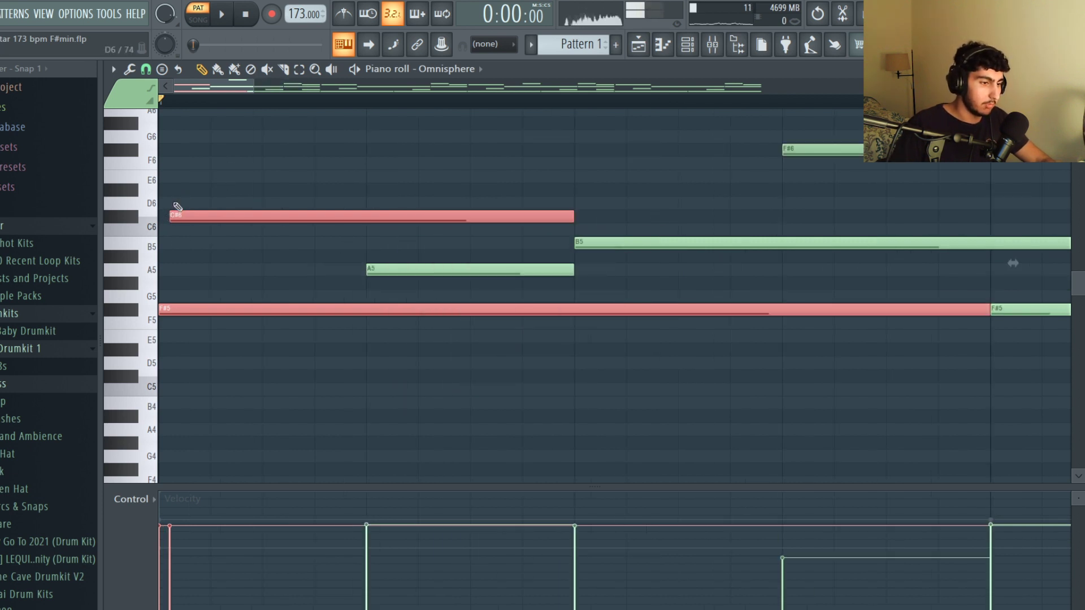
click(234, 174)
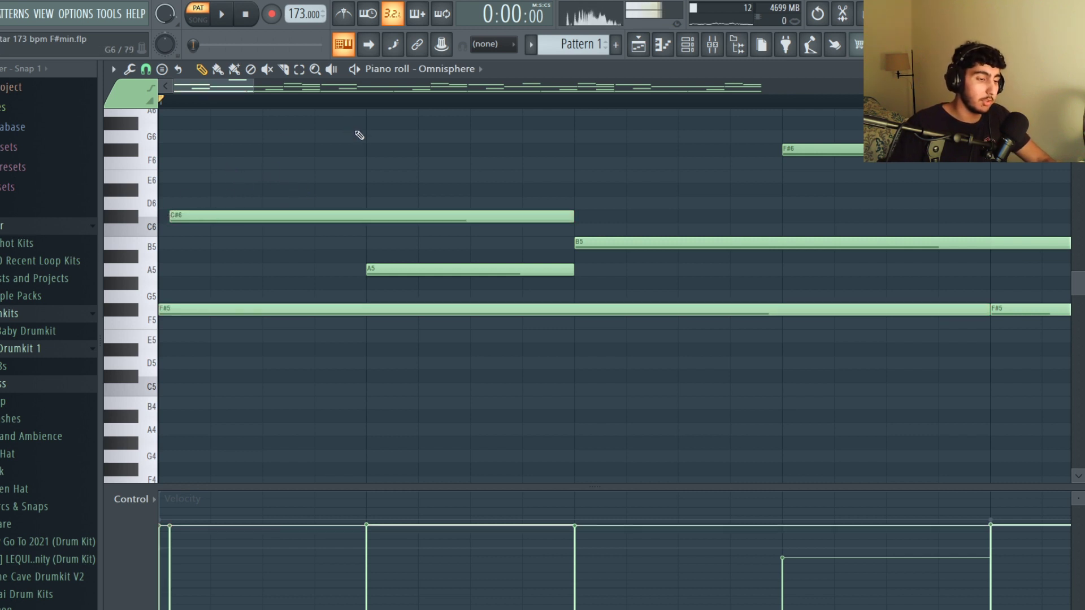
Step: Highlight the lower chord notes in the first two Omnisphere bars, followed by the F#6, D6, C#6 and G#5 melody notes
scroll(442, 264, down, 3)
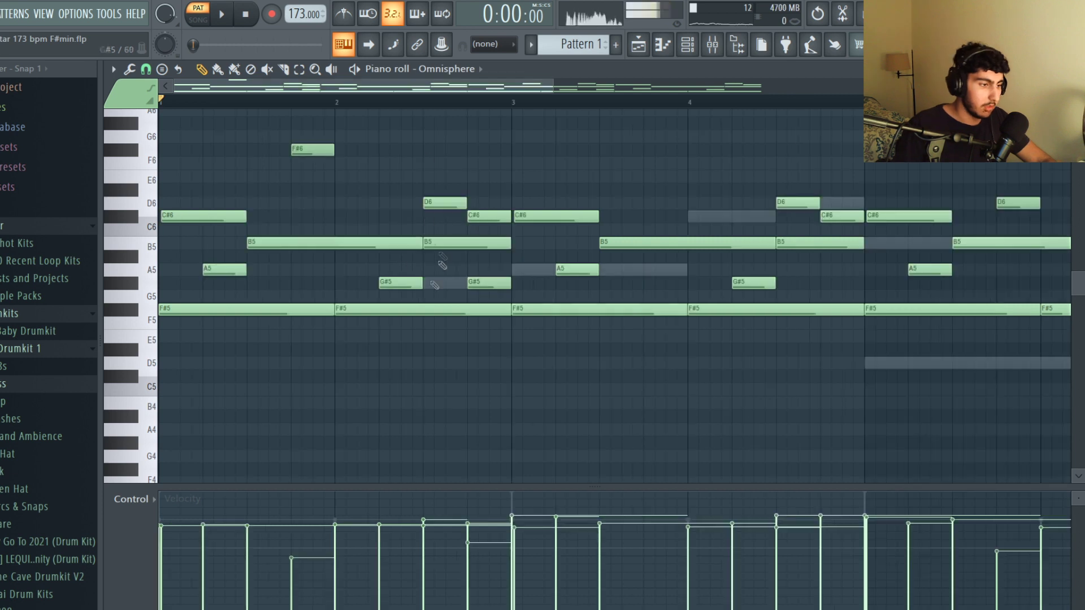
drag(368, 330, 158, 198)
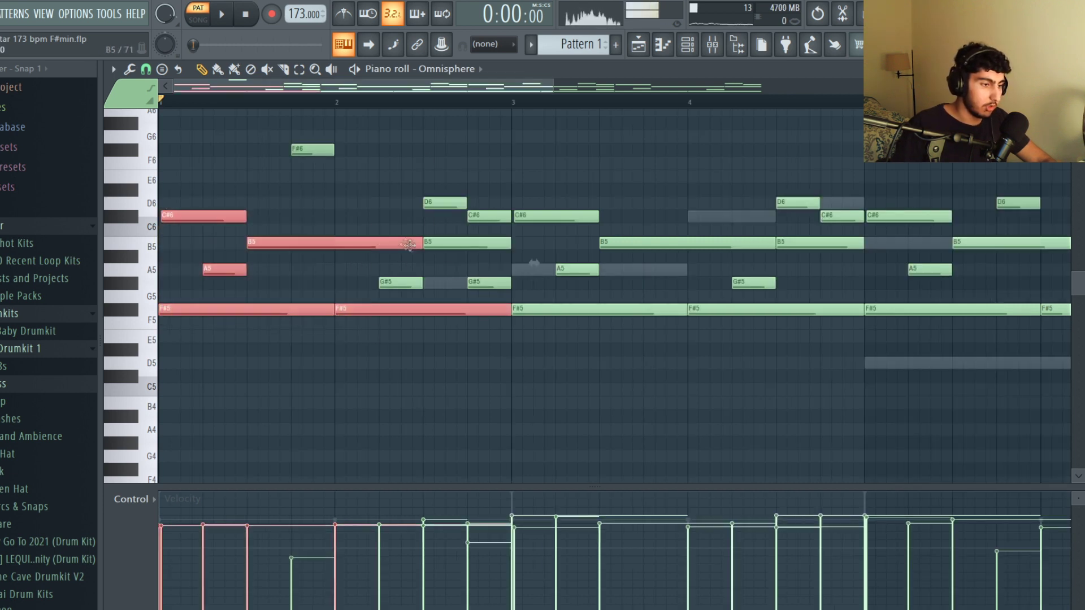
drag(460, 284, 416, 244)
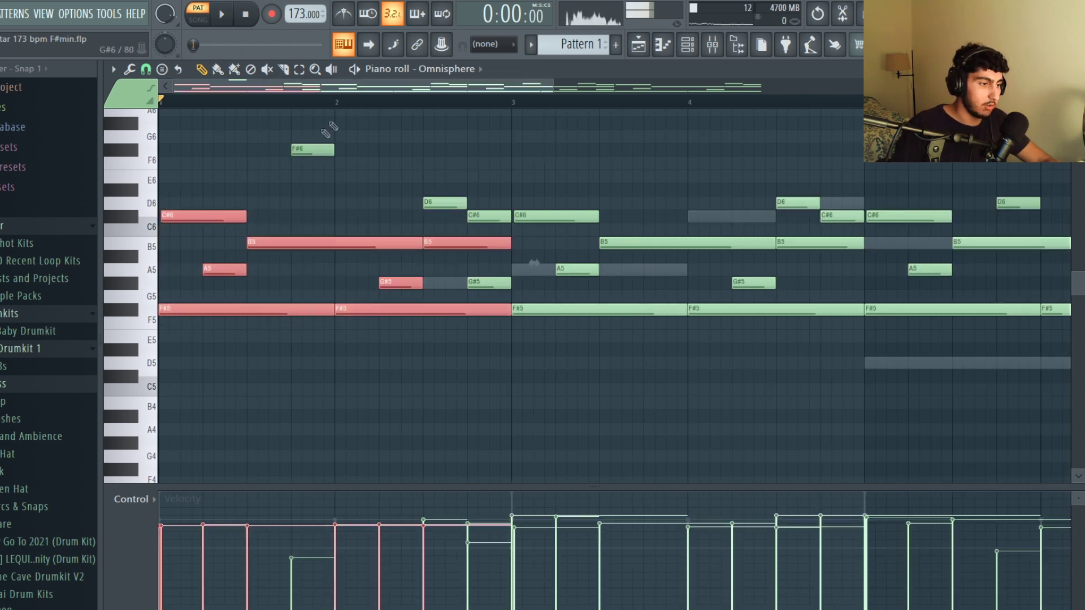
drag(342, 169, 308, 143)
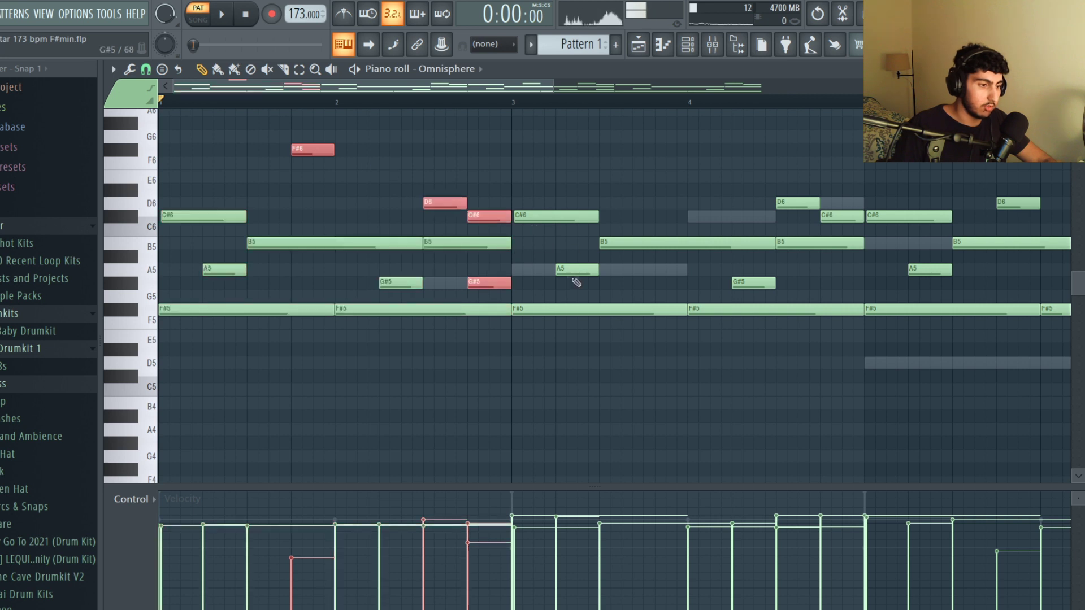
scroll(567, 276, down, 1)
ctrl+click(498, 269)
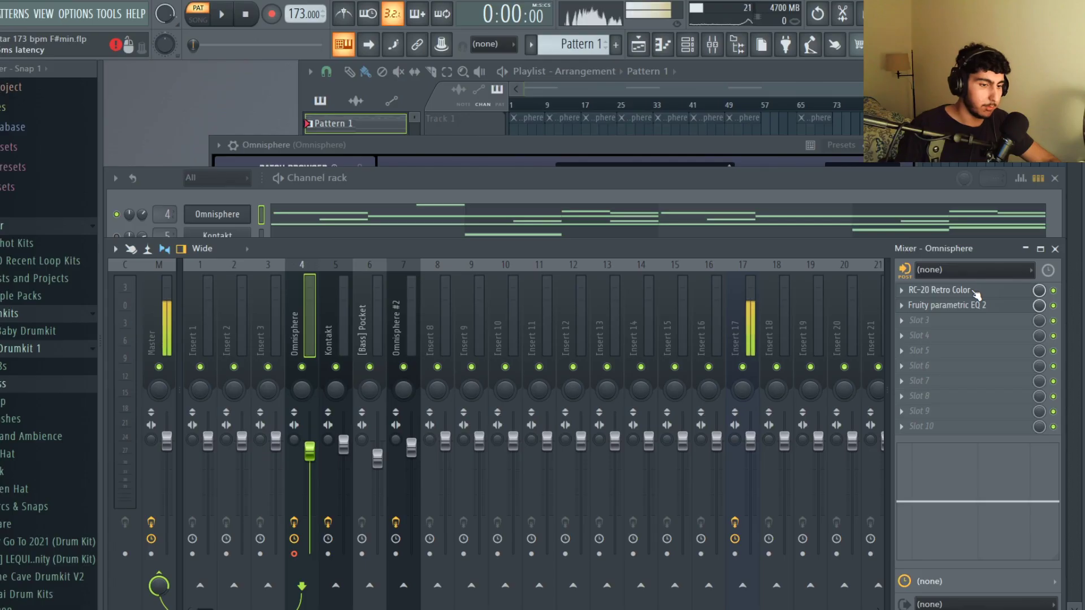
Step: Inspect the RC-20 Retro Color and Fruity parametric EQ 2 effects on the Omnisphere mixer track
click(955, 290)
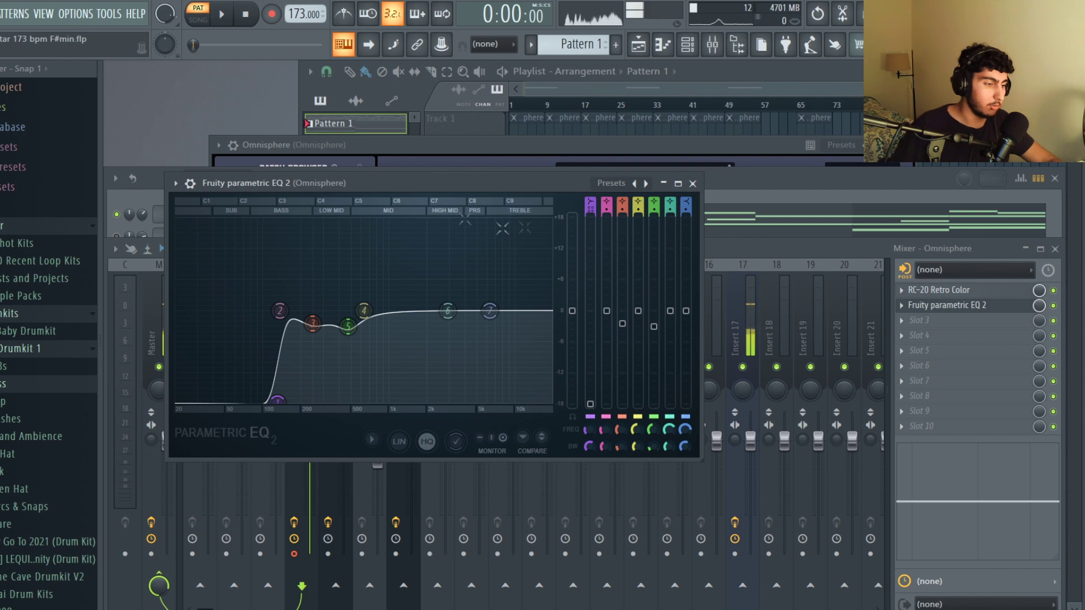
drag(301, 335, 313, 315)
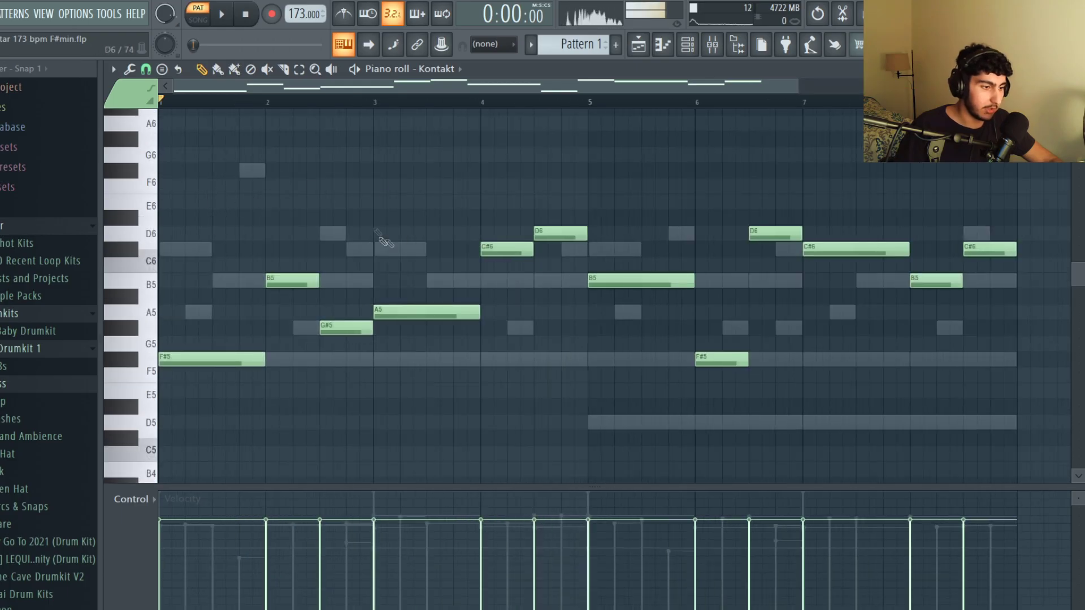
Step: Review and play the Kontakt melody across its eight bars and inspect the Fruity Reeverb 2 on its mixer track
scroll(376, 233, down, 1)
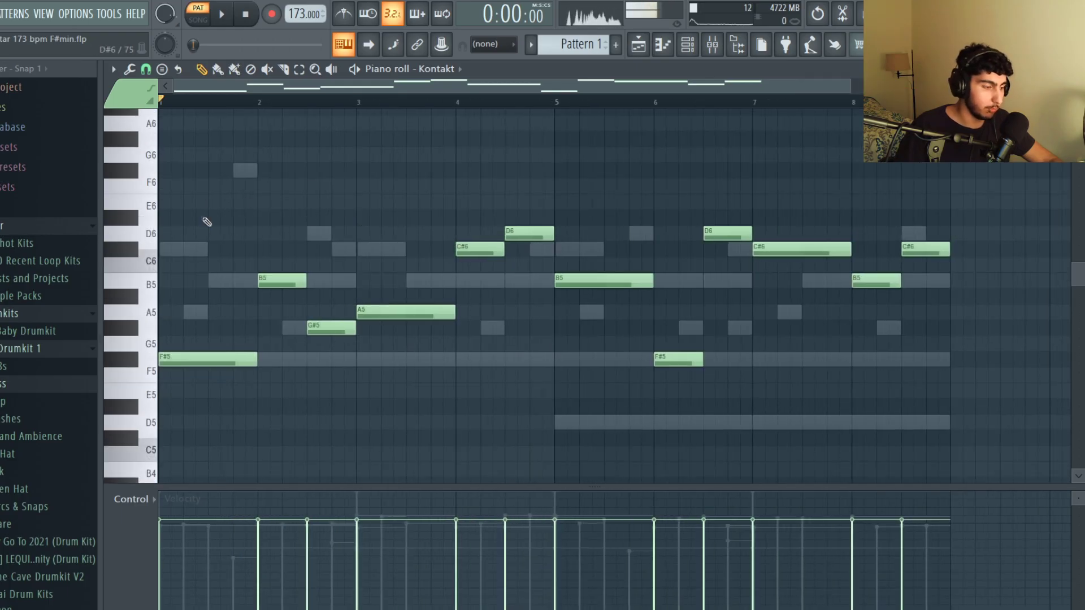
scroll(230, 213, down, 2)
scroll(406, 243, up, 3)
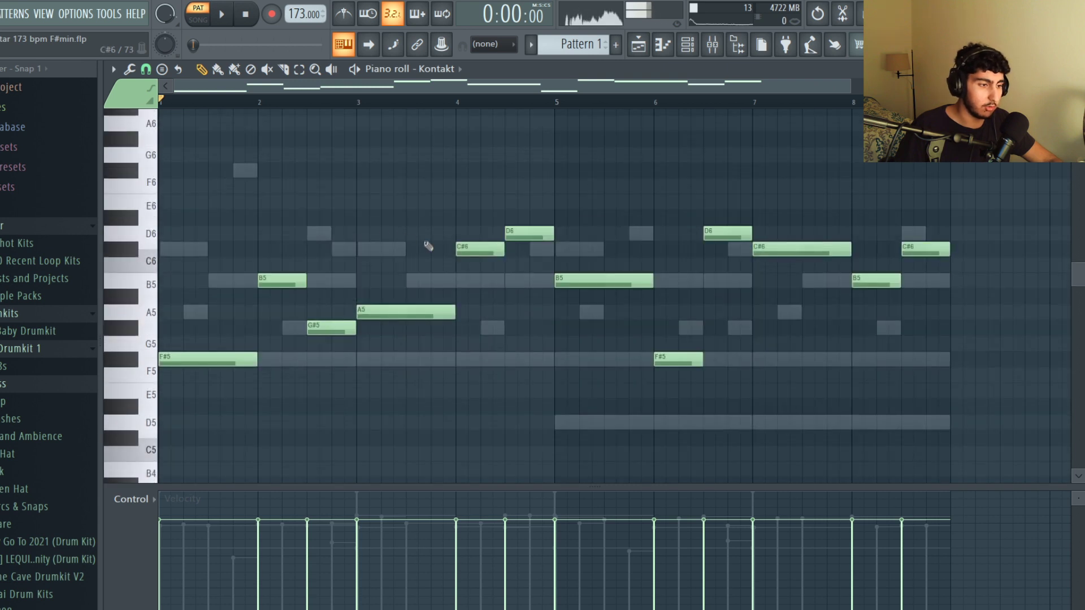
scroll(374, 233, down, 3)
key(space)
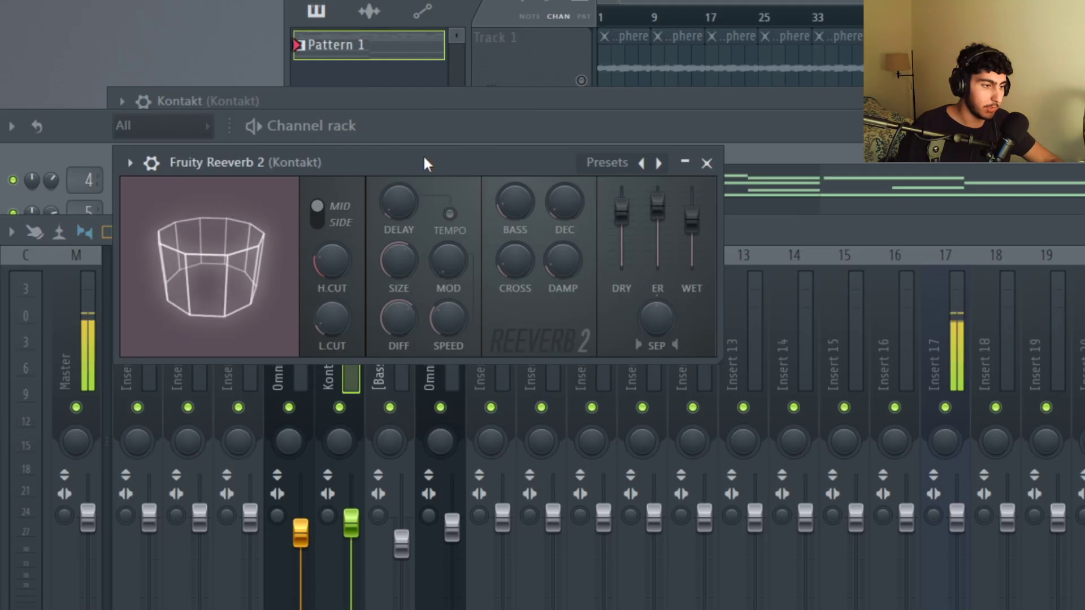
drag(423, 161, 490, 185)
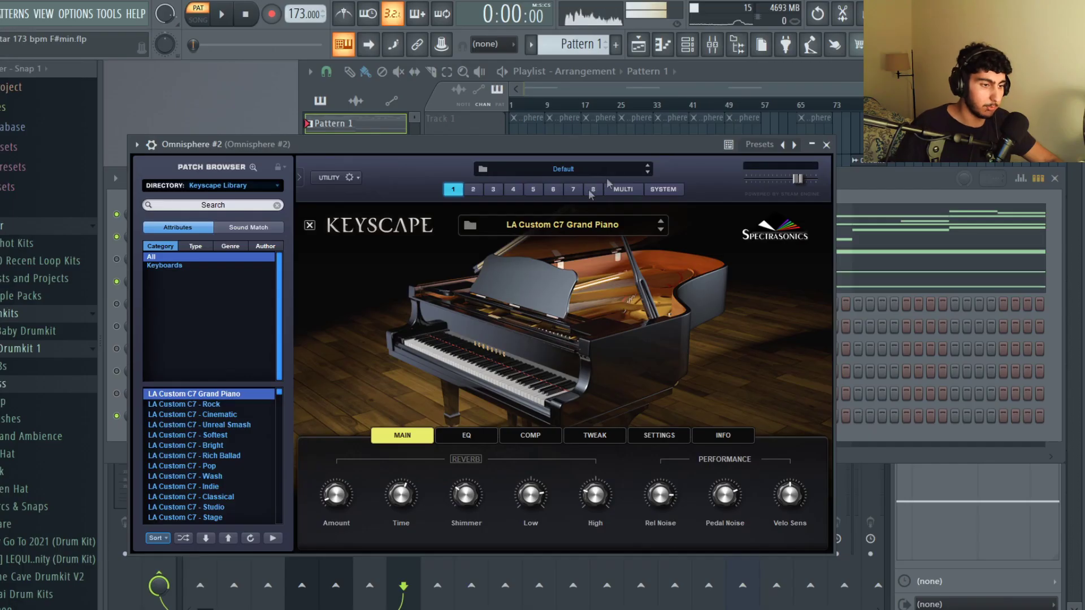
Step: View the Omnisphere #2 grand piano patch, then review its octave-layered F# and D notes and play the pattern
drag(643, 151, 715, 162)
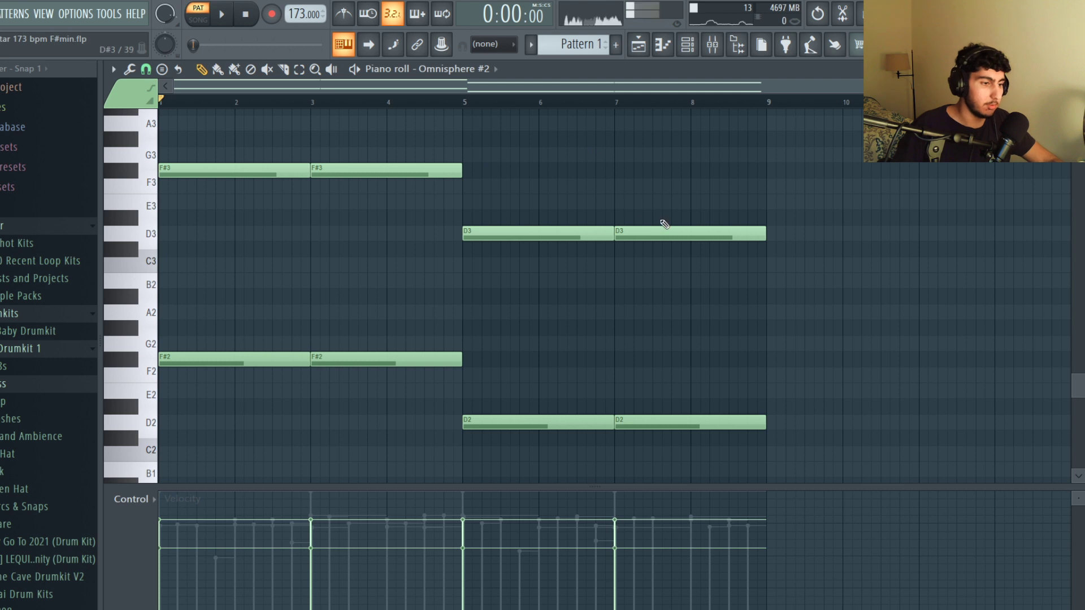
scroll(432, 192, up, 3)
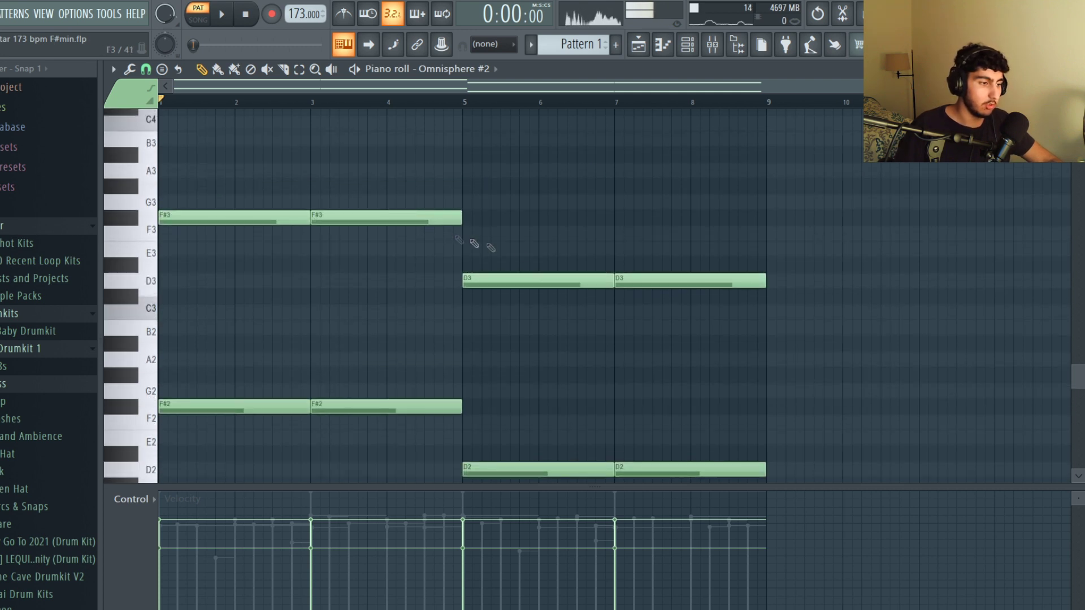
drag(460, 237, 243, 218)
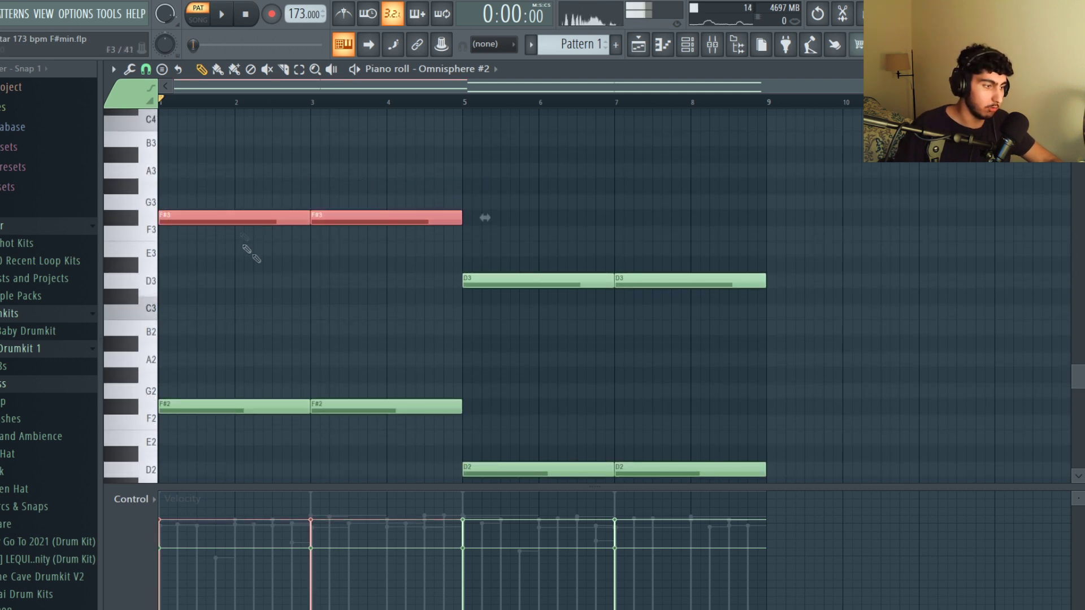
click(408, 187)
scroll(558, 206, down, 3)
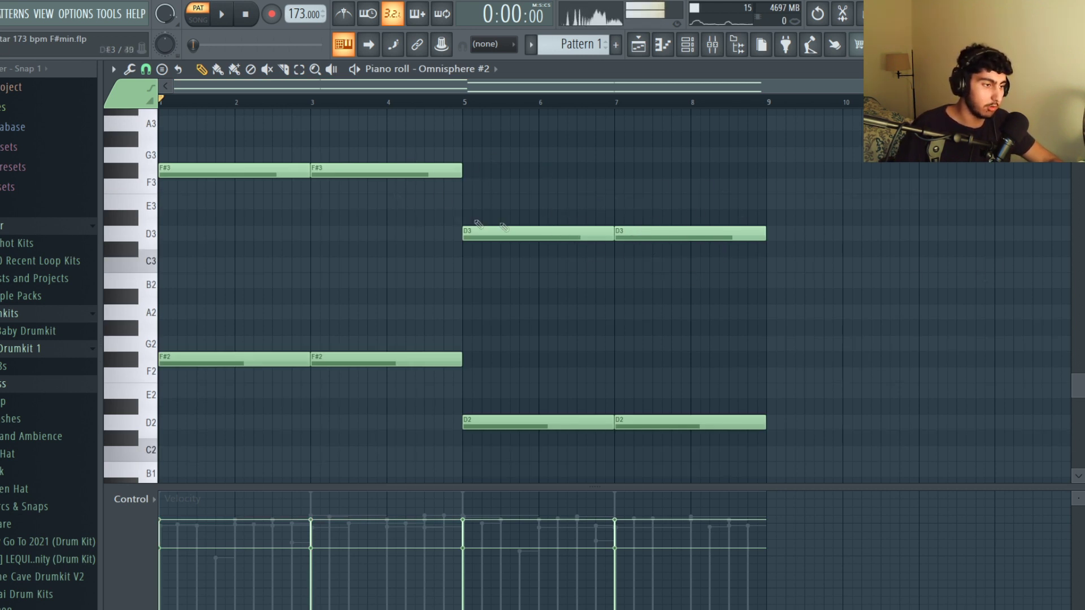
scroll(537, 240, up, 6)
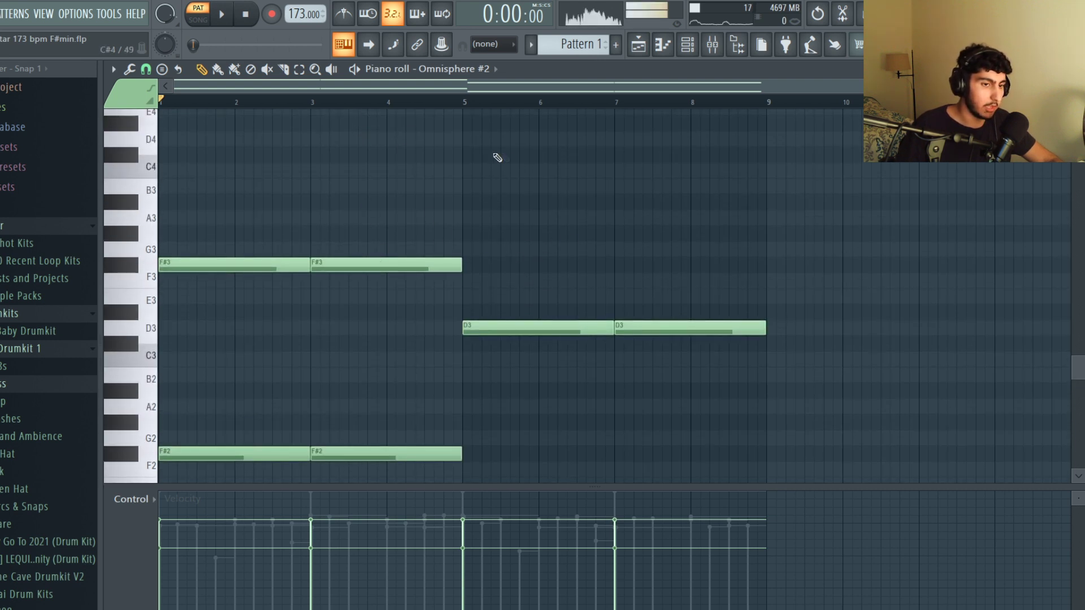
key(space)
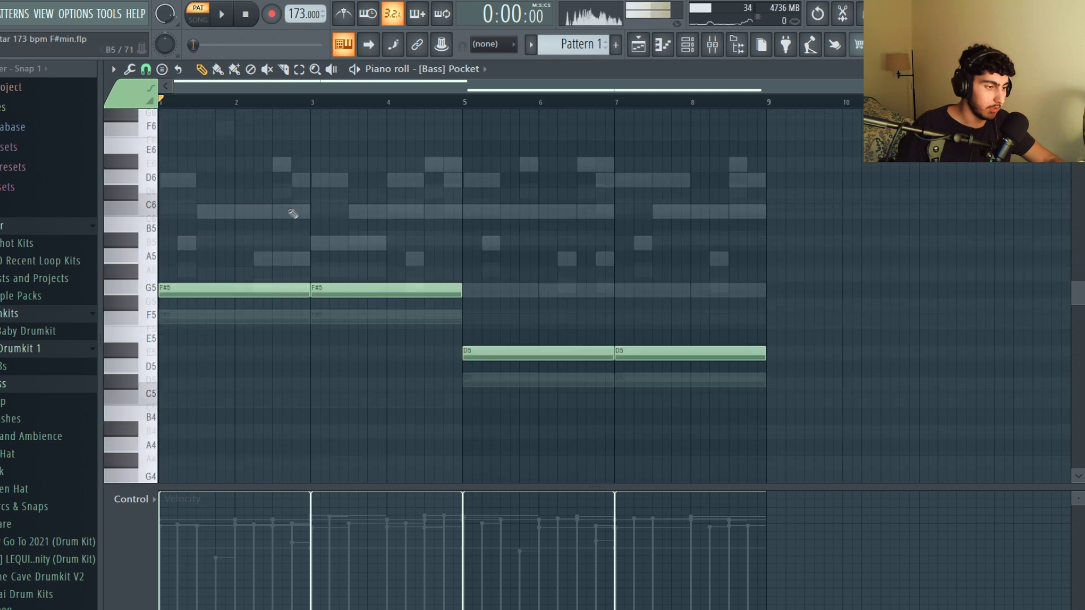
Step: Review the [Bass] Pocket notes in the piano roll and play the pattern
scroll(291, 212, down, 3)
scroll(161, 262, up, 2)
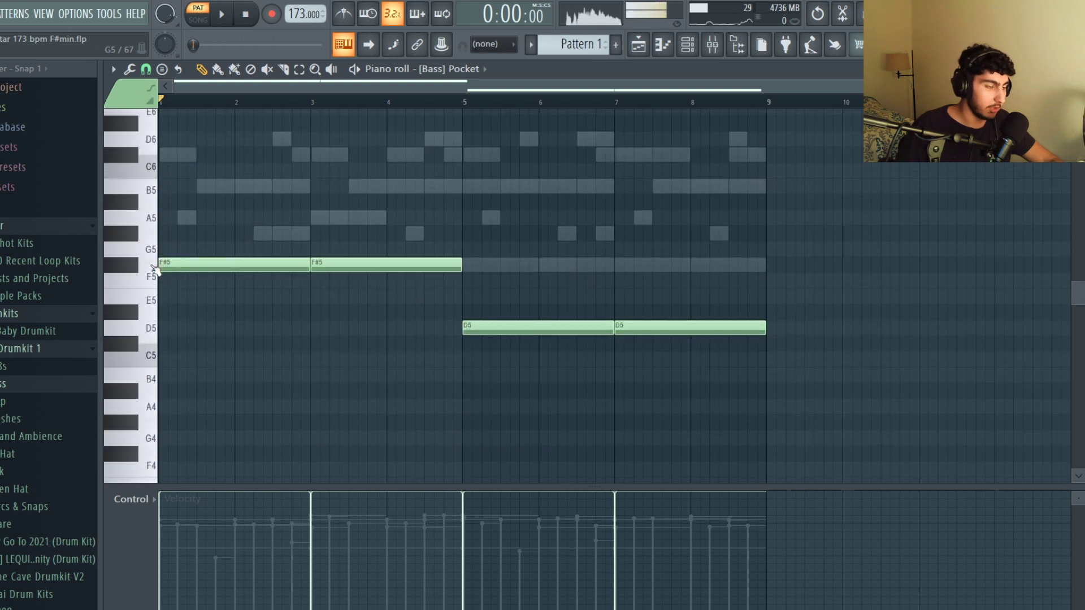
scroll(134, 269, up, 2)
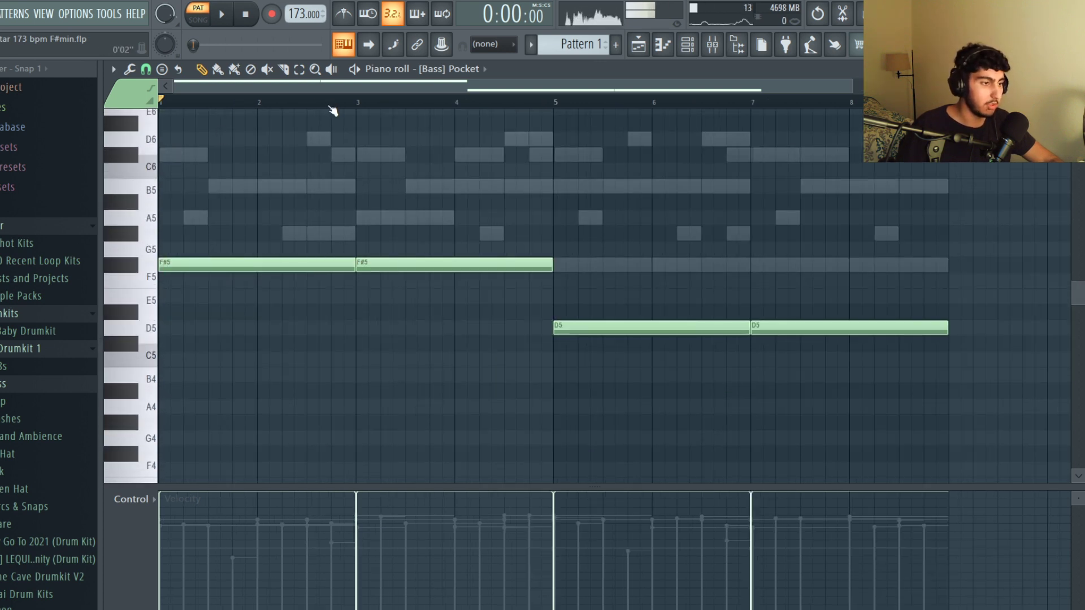
key(space)
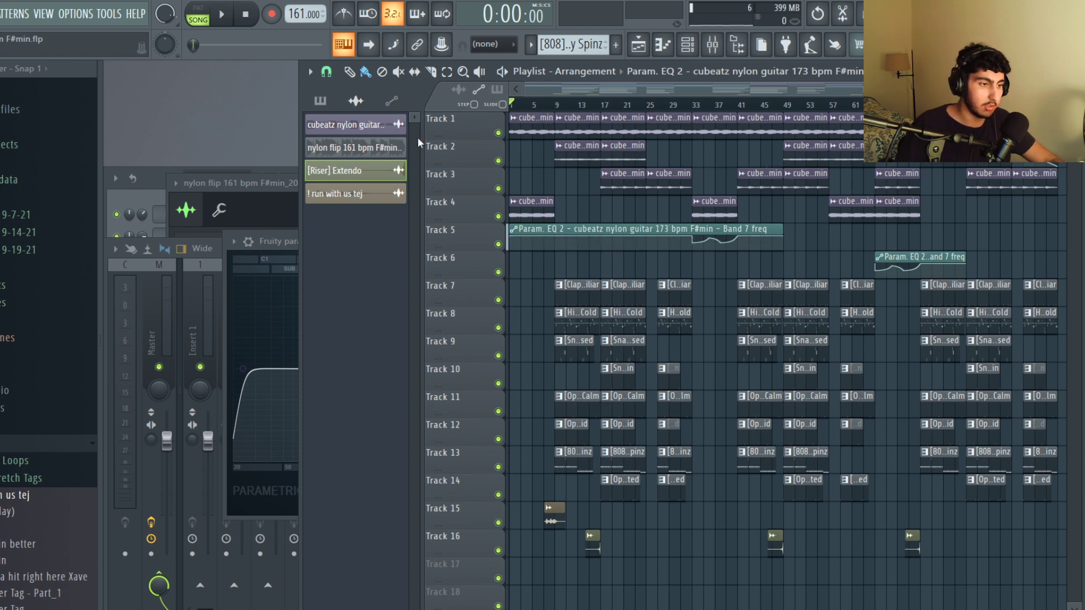
Step: Inspect the cubeatz nylon guitar audio clip's settings in the beat project's playlist
double_click(612, 181)
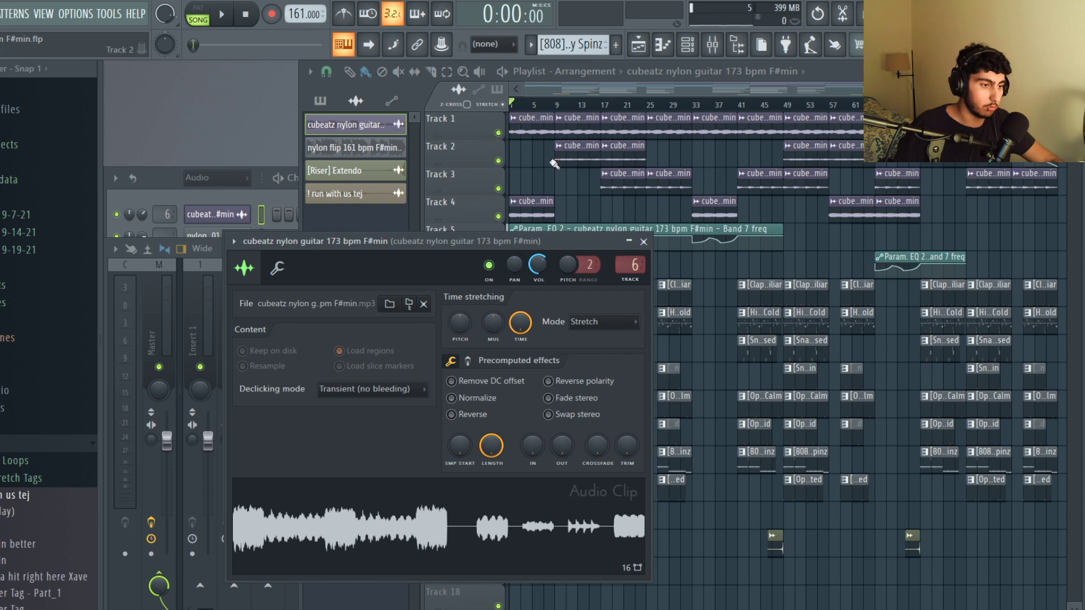
click(390, 90)
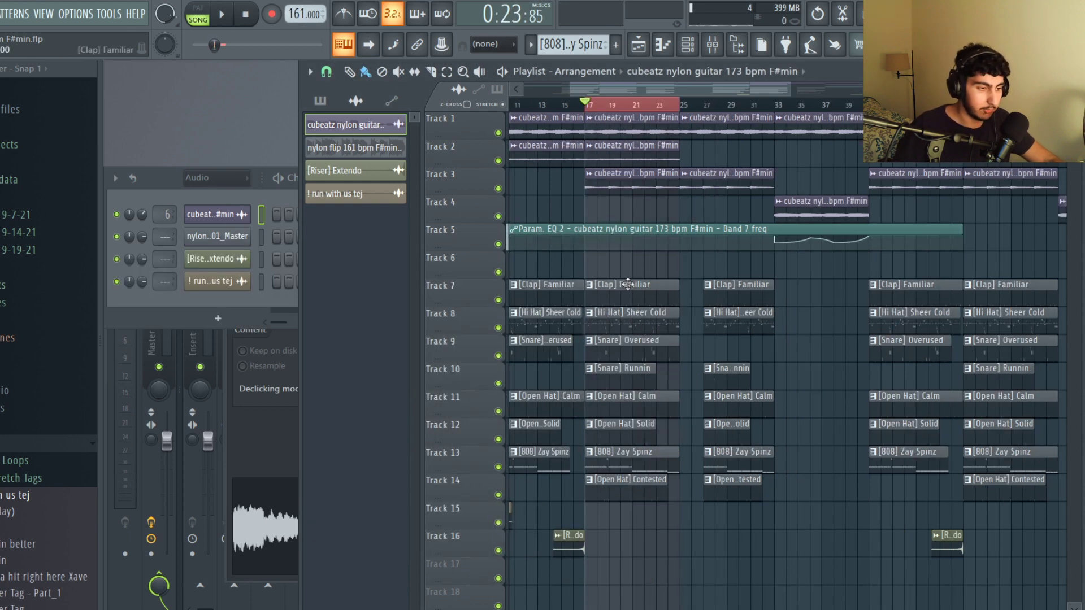
Step: Open the [Clap] Familiar pattern from bar 17 in the piano roll and highlight its last two claps
double_click(629, 285)
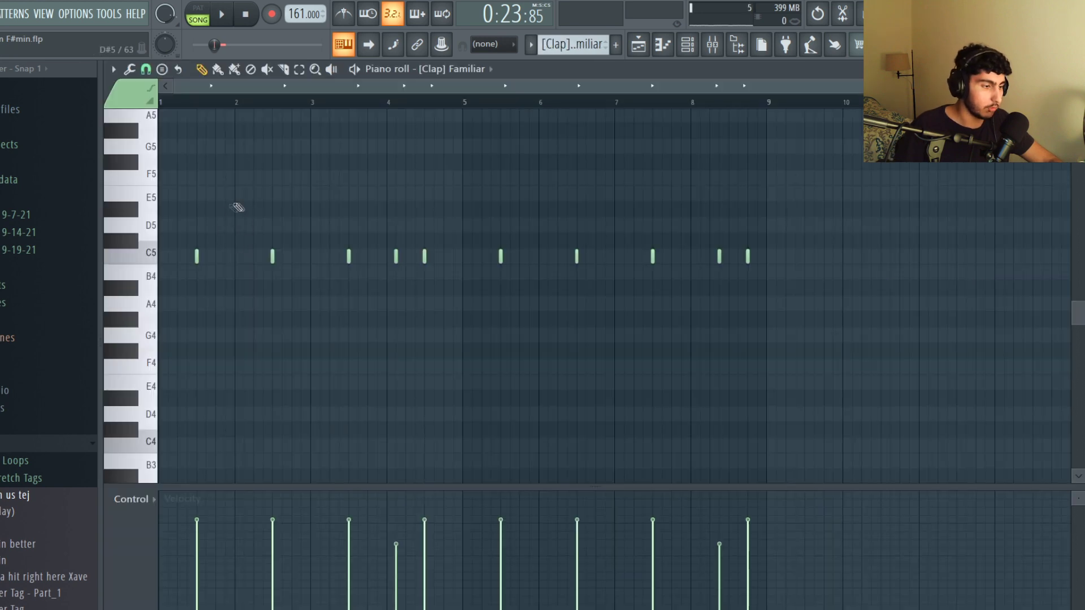
ctrl+right_click(392, 228)
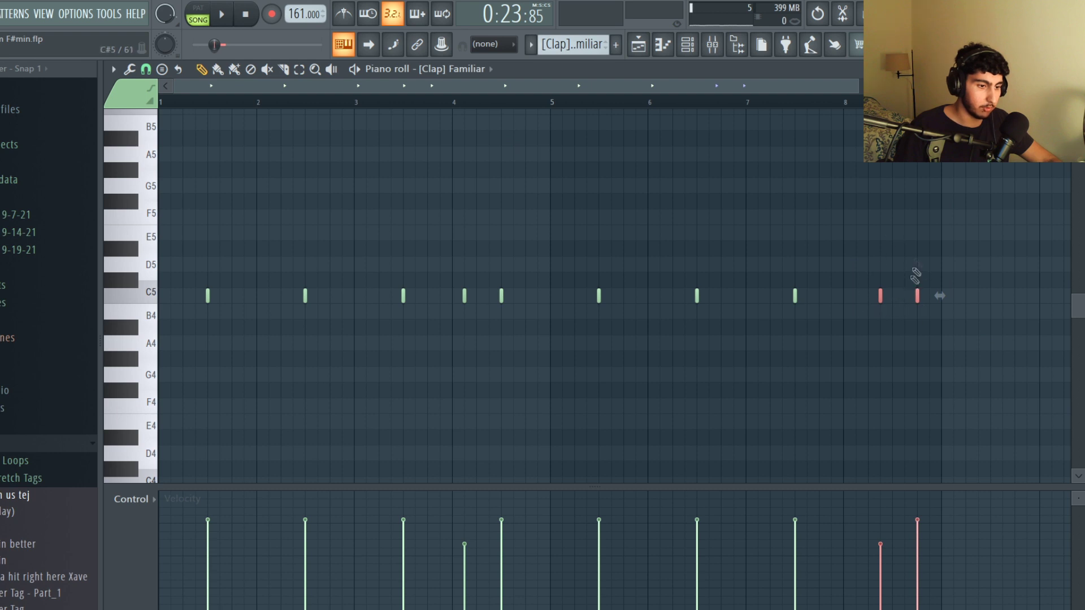
mouse_move(950, 319)
mouse_down()
mouse_move(842, 272)
mouse_move(855, 297)
mouse_move(873, 301)
mouse_up()
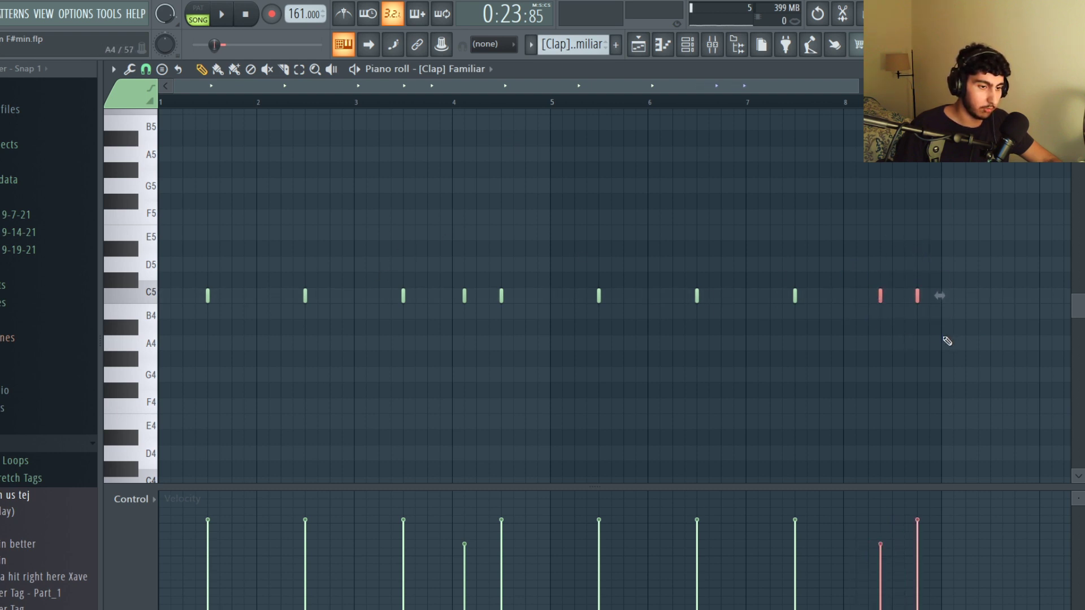
Step: Play the [Clap] Familiar pattern
key(space)
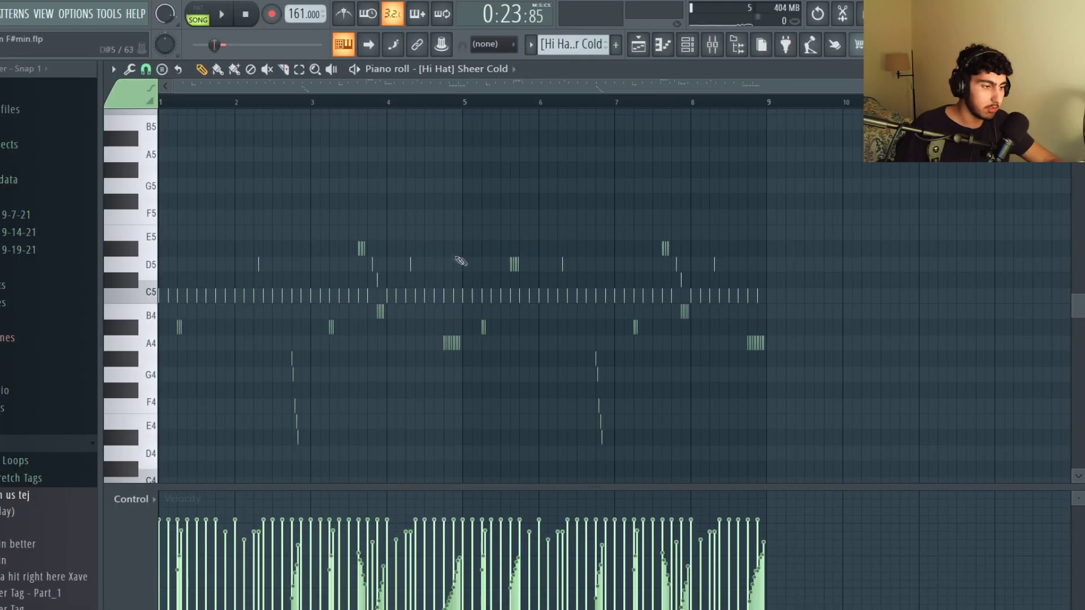
Step: Extend the [Hi Hat] Sheer Cold notes with quick legato so each reaches the next, and play the pattern
scroll(392, 194, up, 2)
scroll(393, 194, down, 1)
key(ctrl+l)
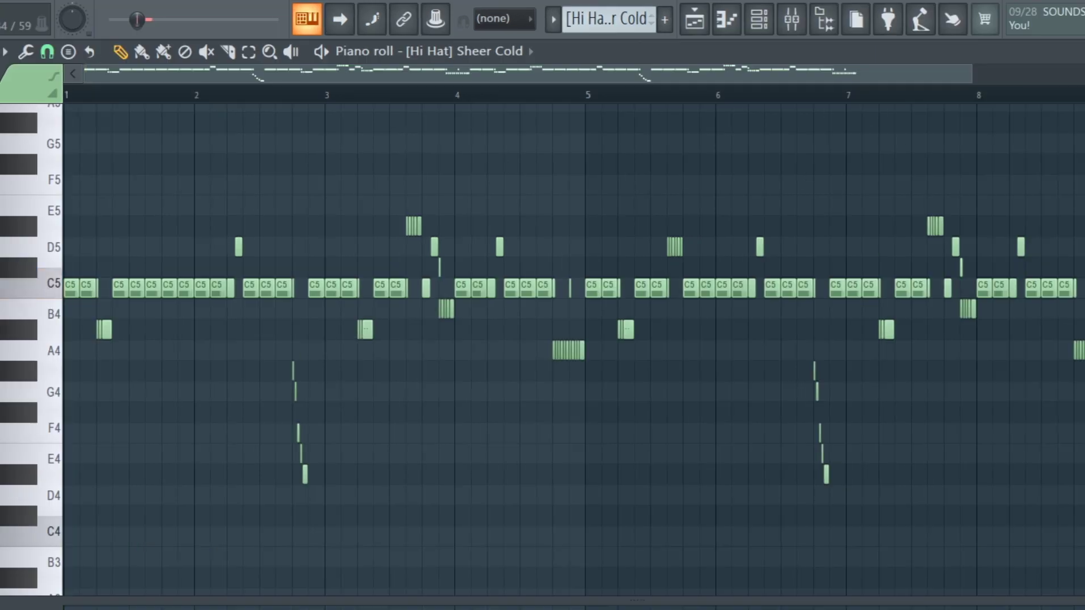
key(space)
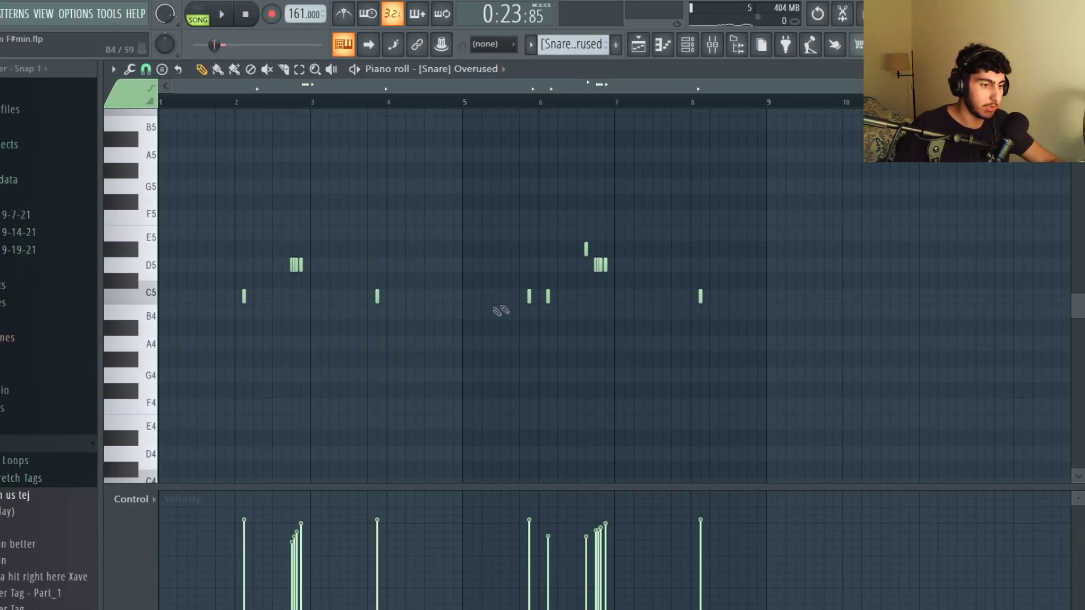
Step: Highlight the pitched-up snare rolls above C5 in the [Snare] Overused pattern and examine them up close
drag(658, 282, 237, 193)
scroll(411, 223, up, 3)
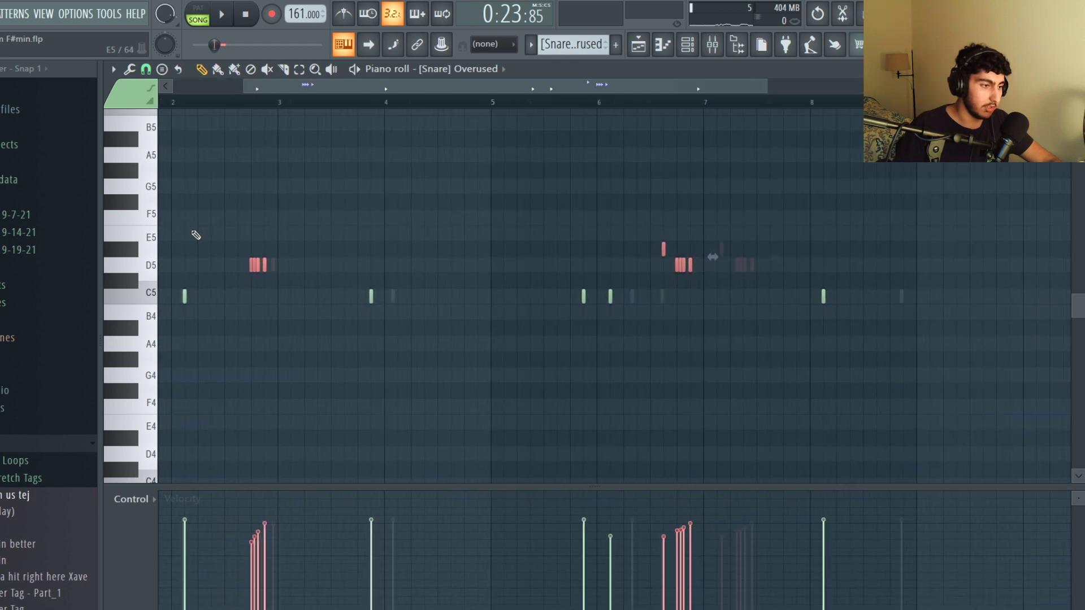
scroll(196, 235, up, 3)
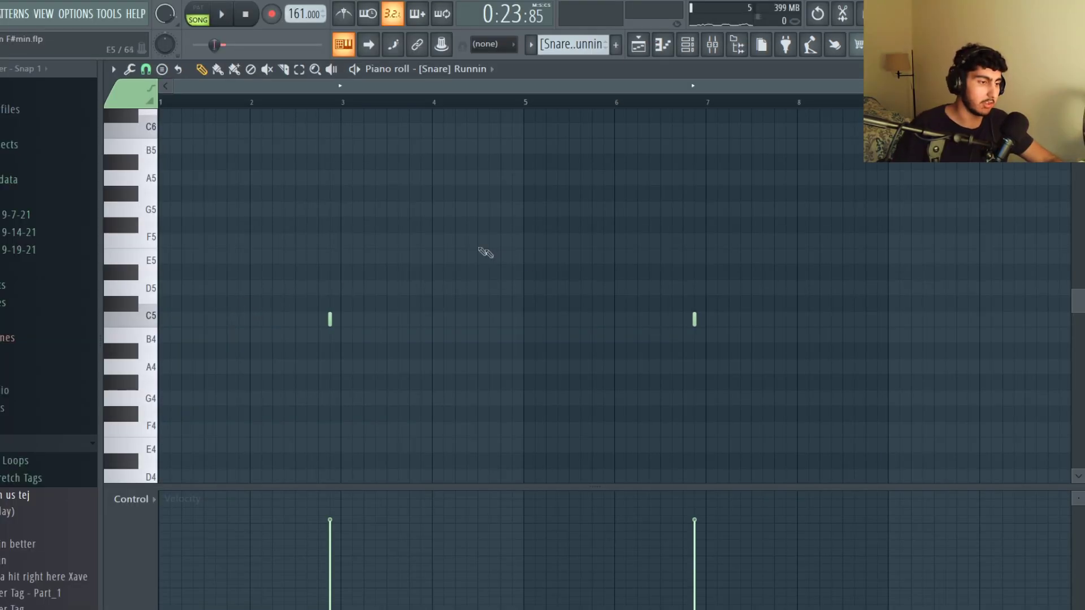
Step: Review and play the [Snare] Runnin, [Open Hat] Solid and [Open Hat] Contested patterns in the piano roll
key(space)
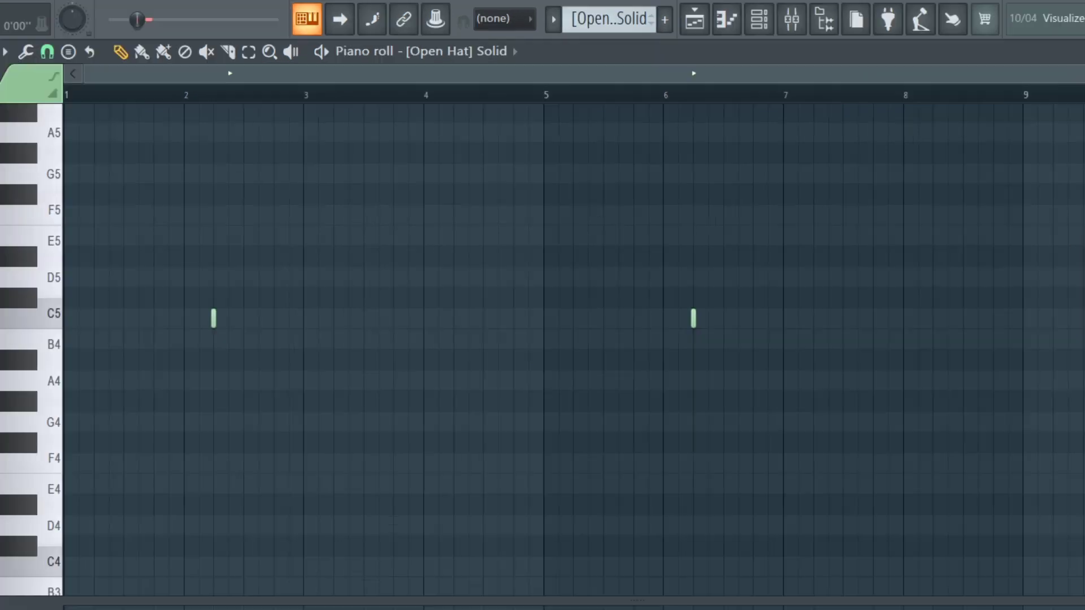
key(space)
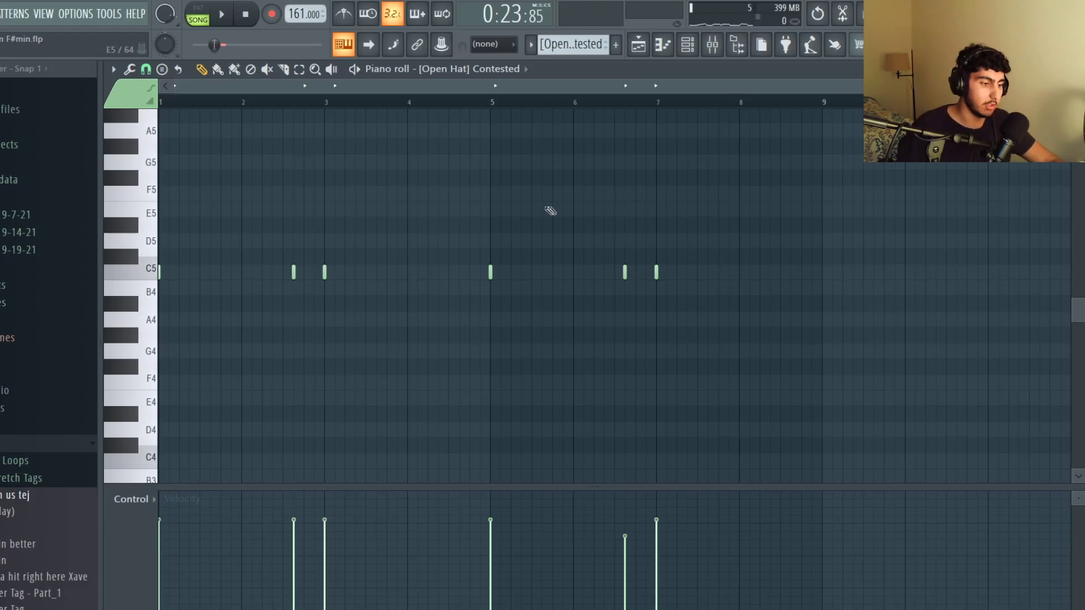
key(space)
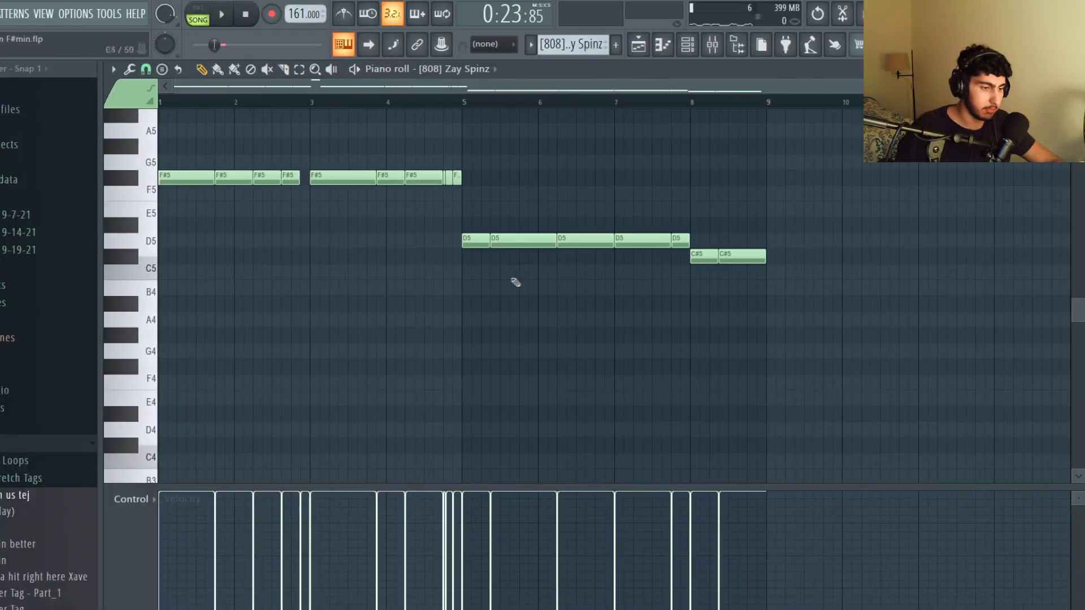
Step: Review the [808] Zay Spinz pattern in the piano roll and highlight its F#5, D5 and C#5 notes
scroll(396, 273, up, 5)
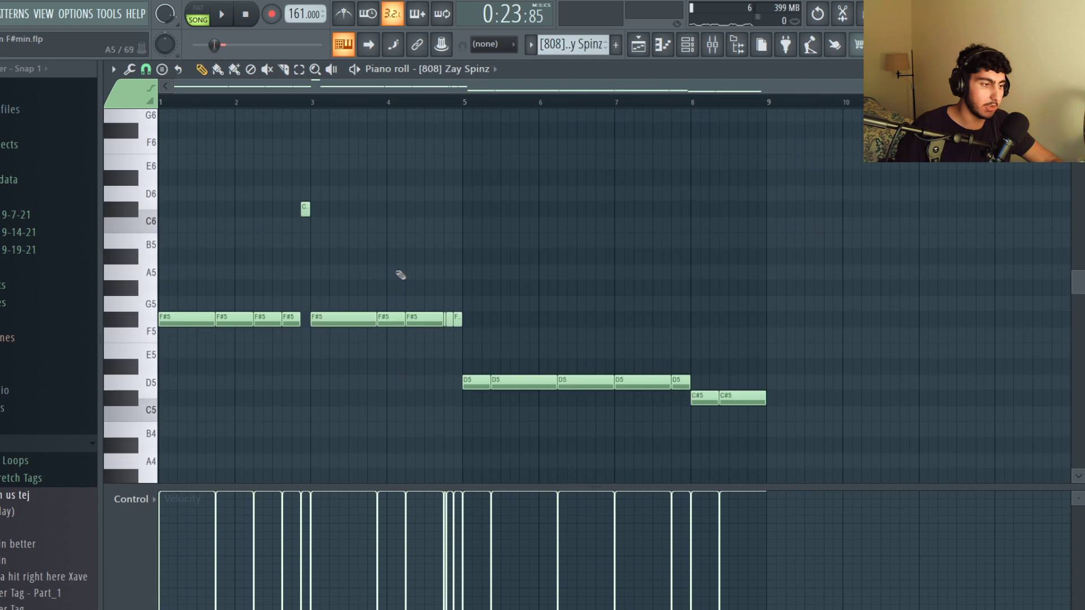
scroll(573, 263, down, 2)
drag(798, 371, 160, 246)
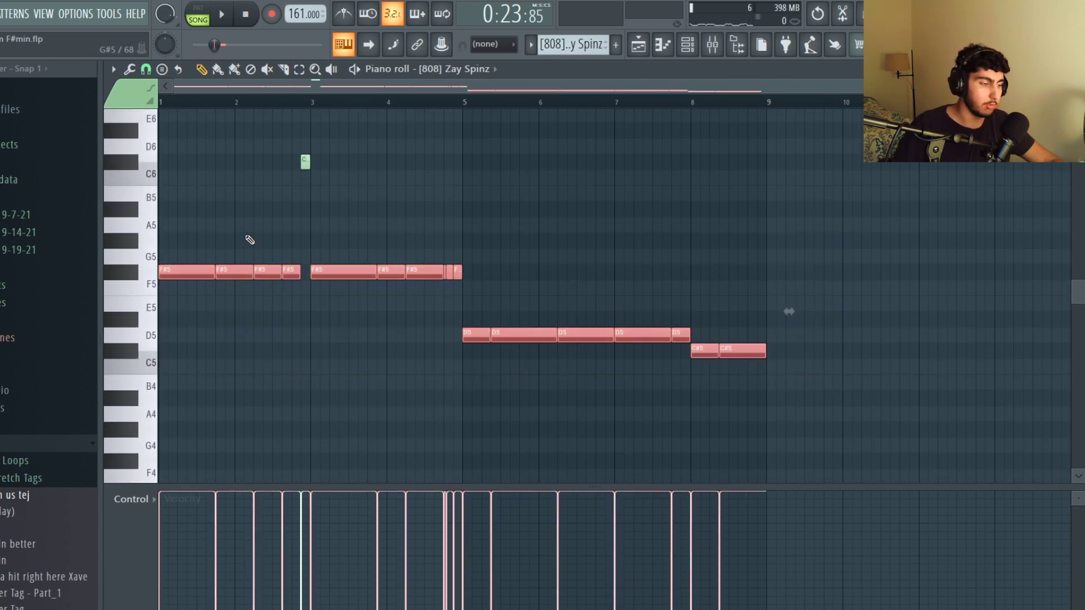